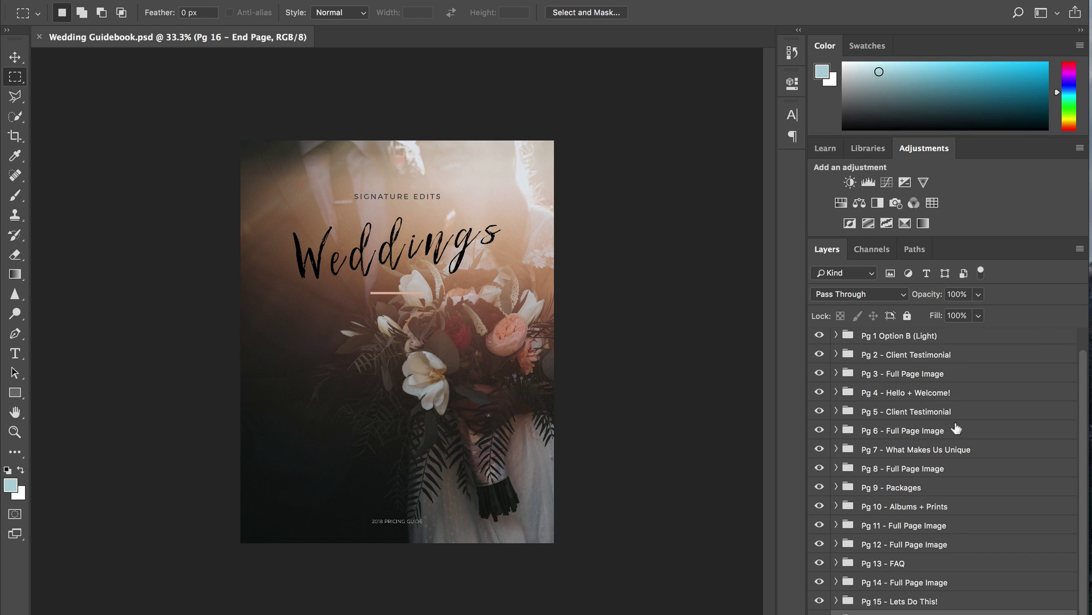
Preview pages 2 to 4 by hiding the light cover and later page groups, then restore them
scroll(971, 422, "up", 1)
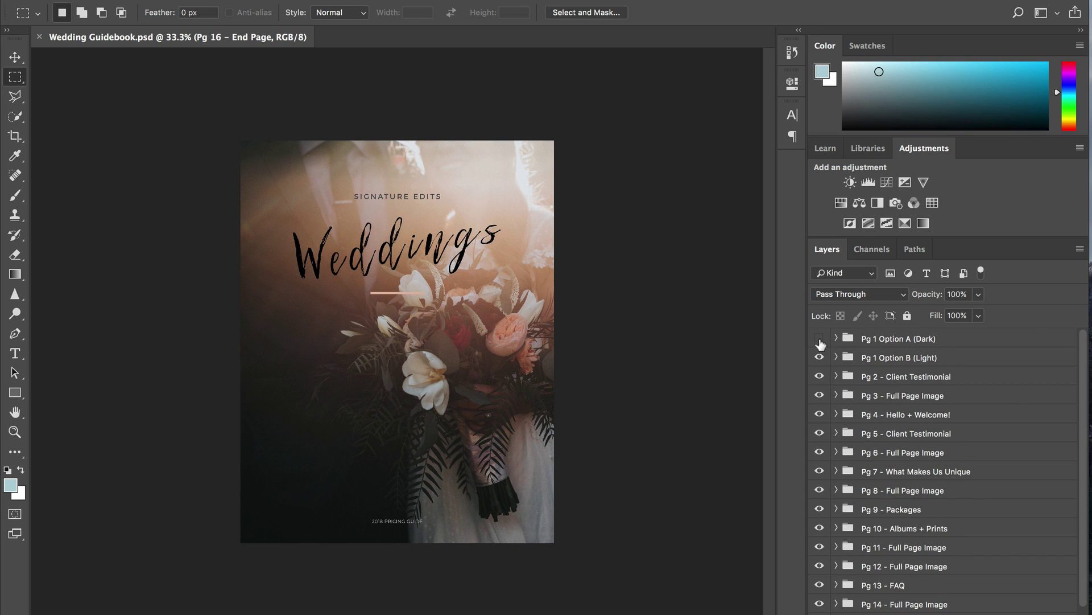
left_click(889, 358)
left_click(819, 358)
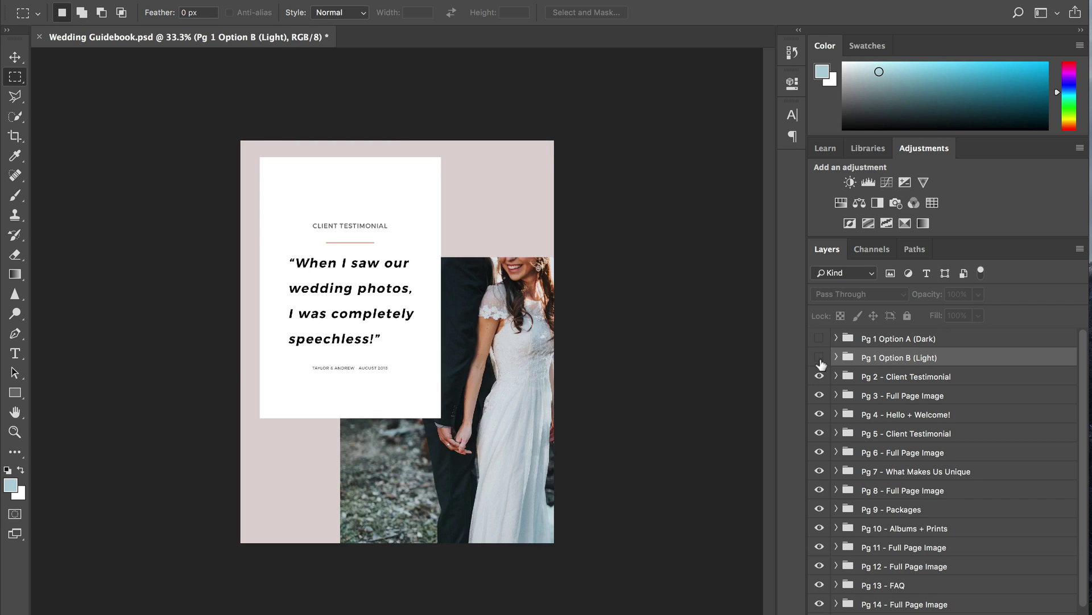
left_click(820, 376)
left_click(819, 395)
left_click(820, 395)
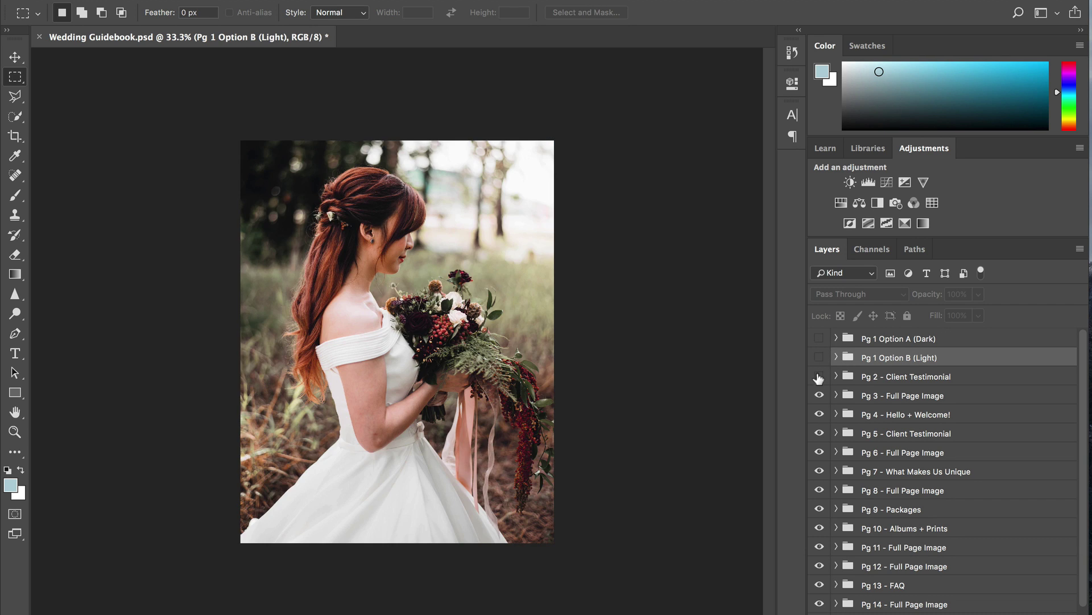
left_click(819, 376)
left_click(819, 357)
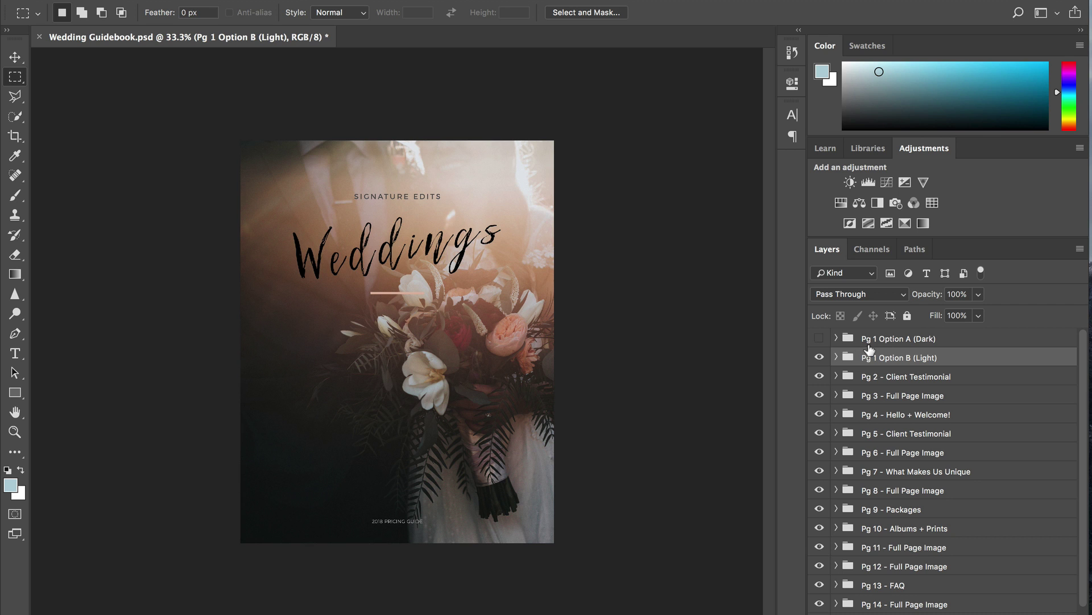
Compare against the Pg 1 Option A (Dark) cover and leave it visible
left_click(817, 338)
left_click(818, 338)
left_click(818, 338)
left_click(817, 338)
left_click(817, 338)
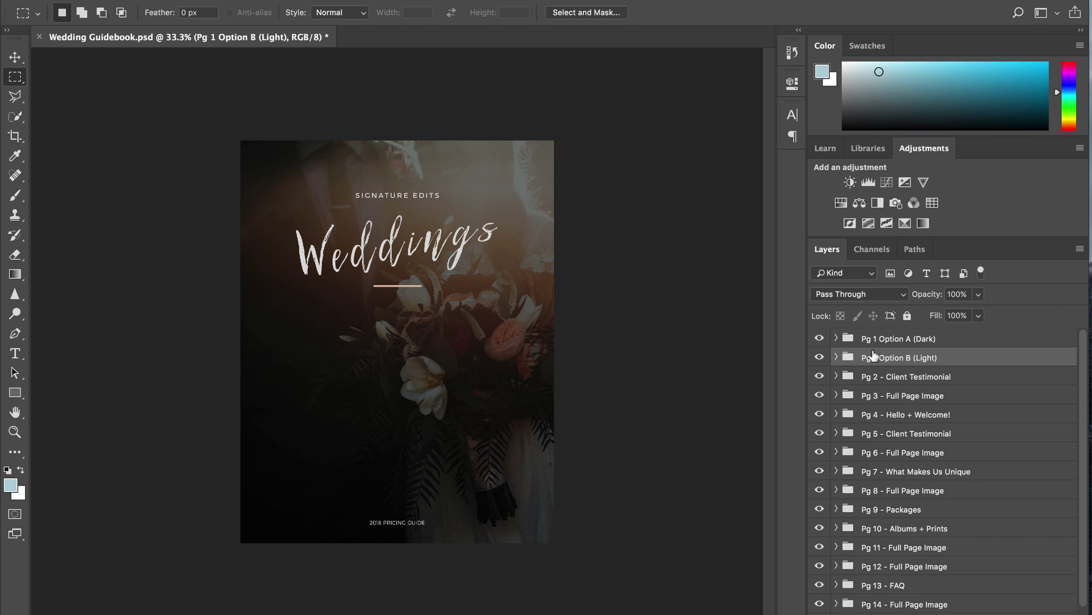
Save a copy as Wedding Guidebook jpg.psd and delete the Pg 1 Option B (Light) group
key("super+shift+s")
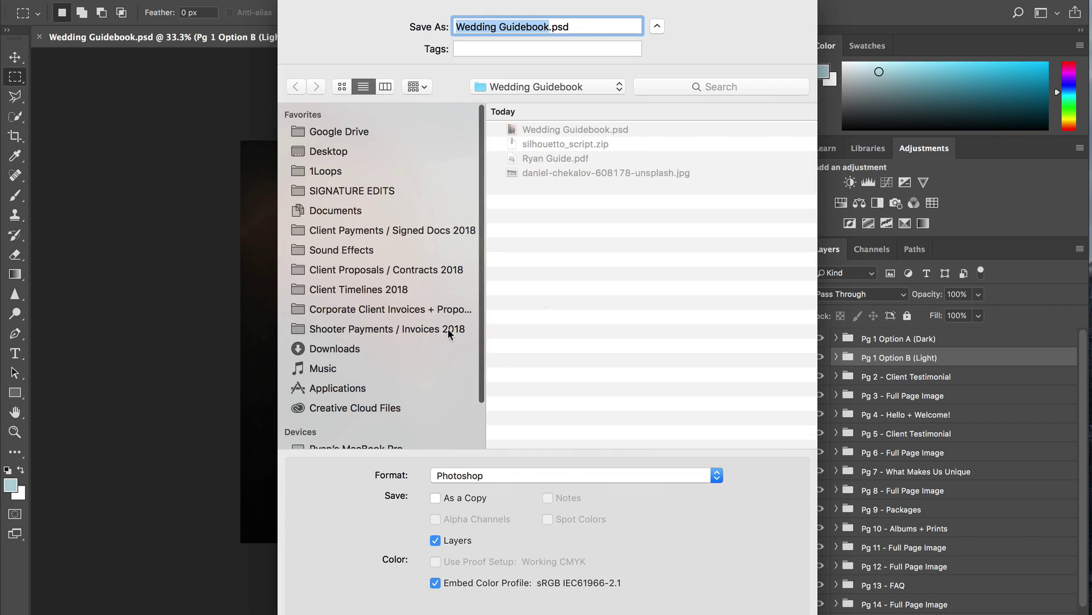
key("Right")
type("jp")
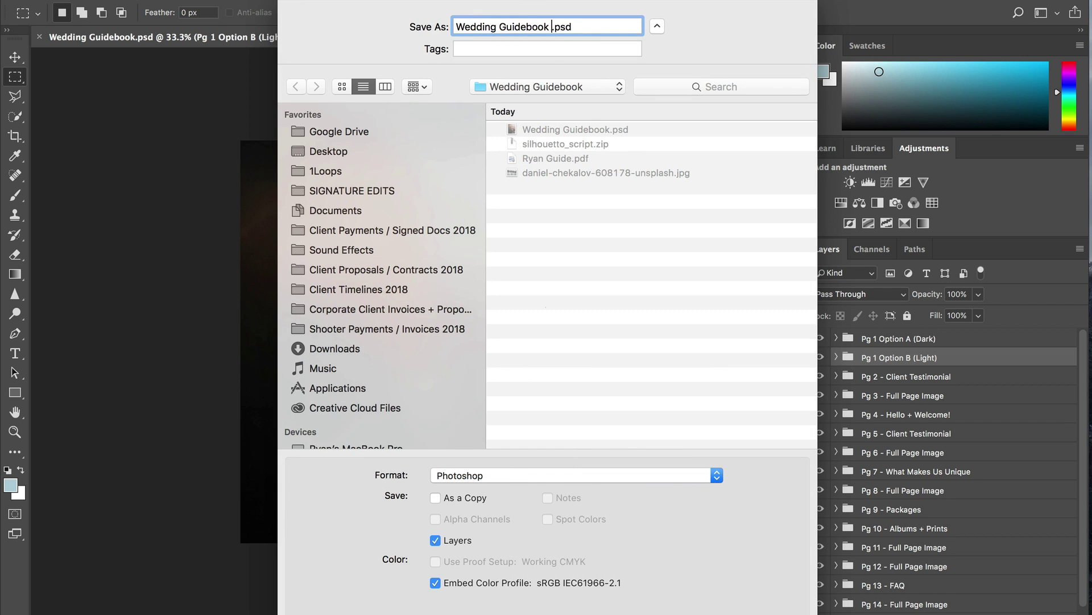
type("g")
key("Return")
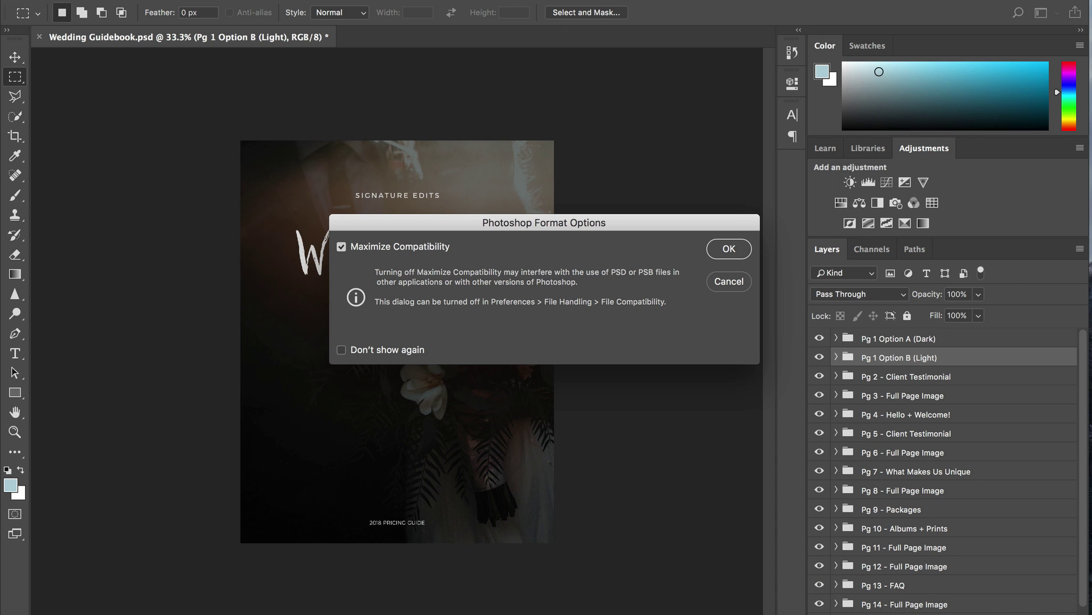
left_click(734, 247)
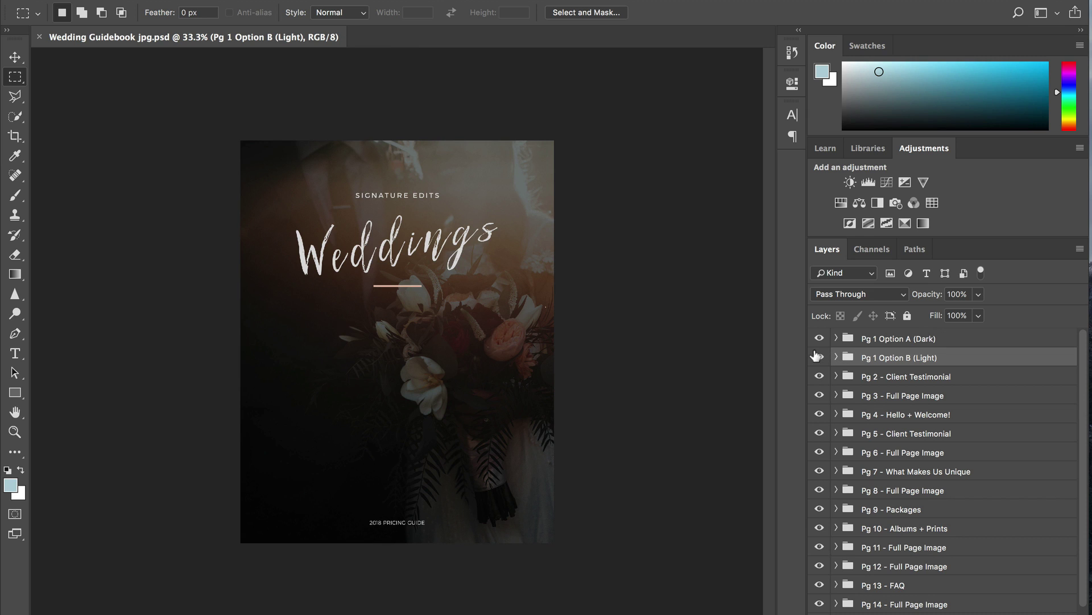
key("Delete")
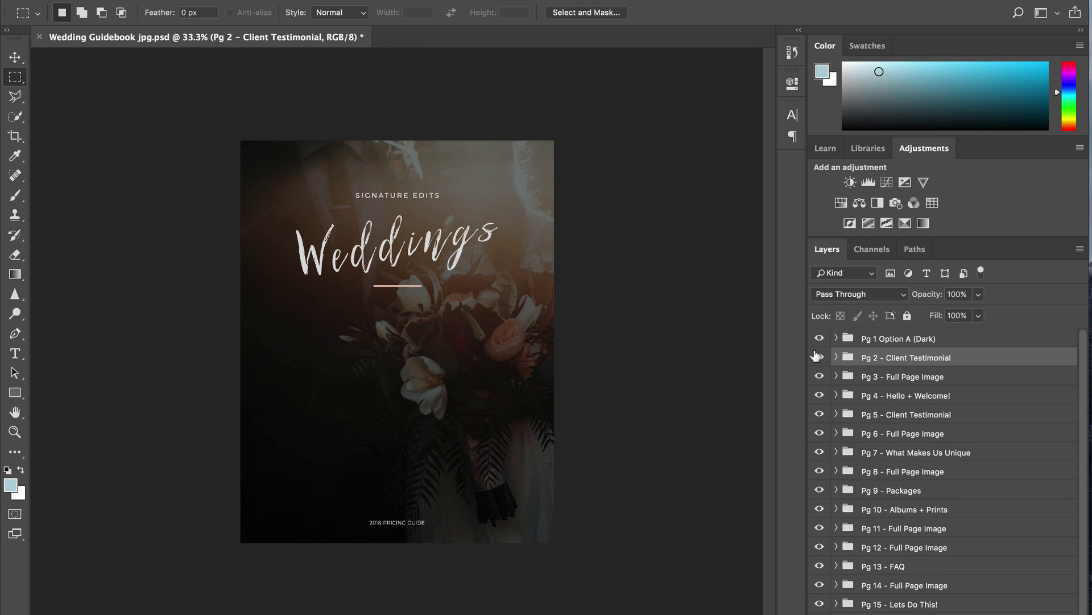
Merge the Pg 1 Option A (Dark) and Pg 2 - Client Testimonial groups into single layers
right_click(894, 340)
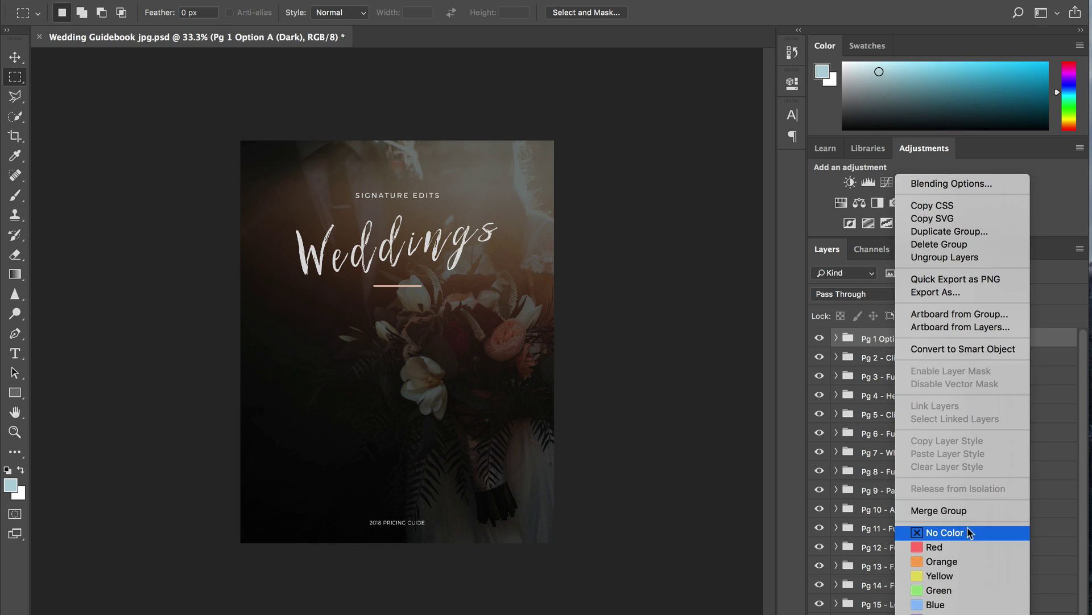
left_click(943, 510)
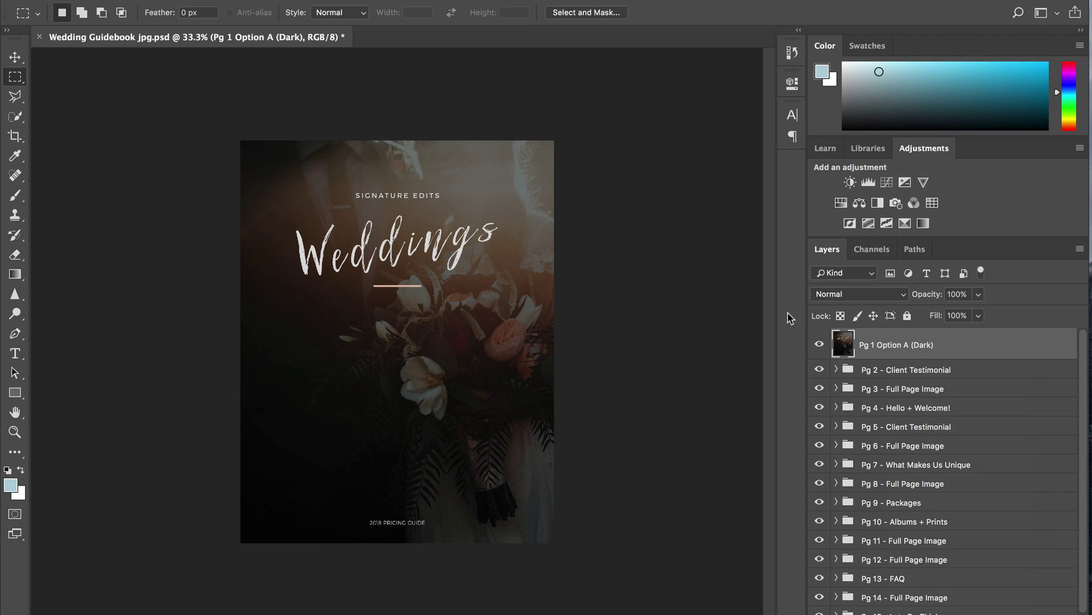
left_click(818, 340)
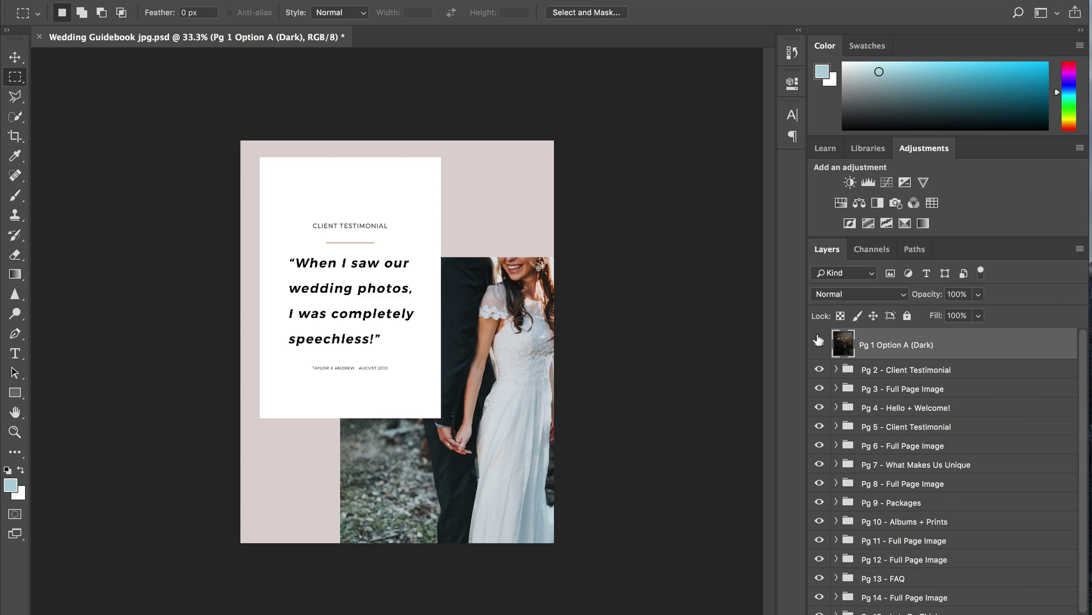
left_click(818, 342)
left_click(891, 367)
right_click(891, 367)
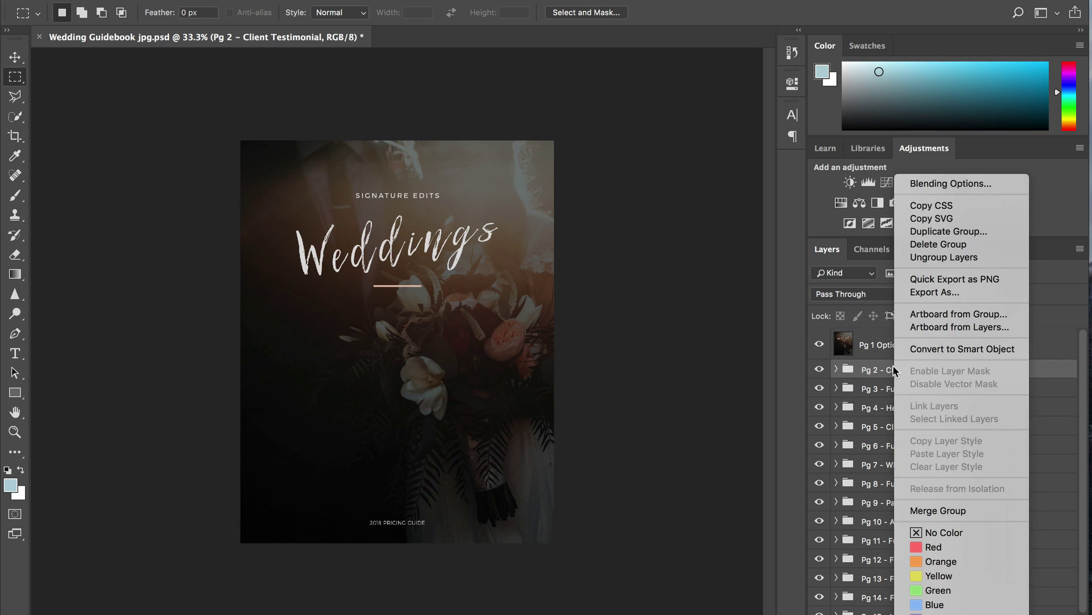
left_click(976, 512)
Merge each remaining page group through Pg 15 into a single layer
right_click(913, 556)
left_click(865, 510)
right_click(902, 517)
left_click(865, 511)
right_click(904, 546)
left_click(865, 510)
right_click(959, 598)
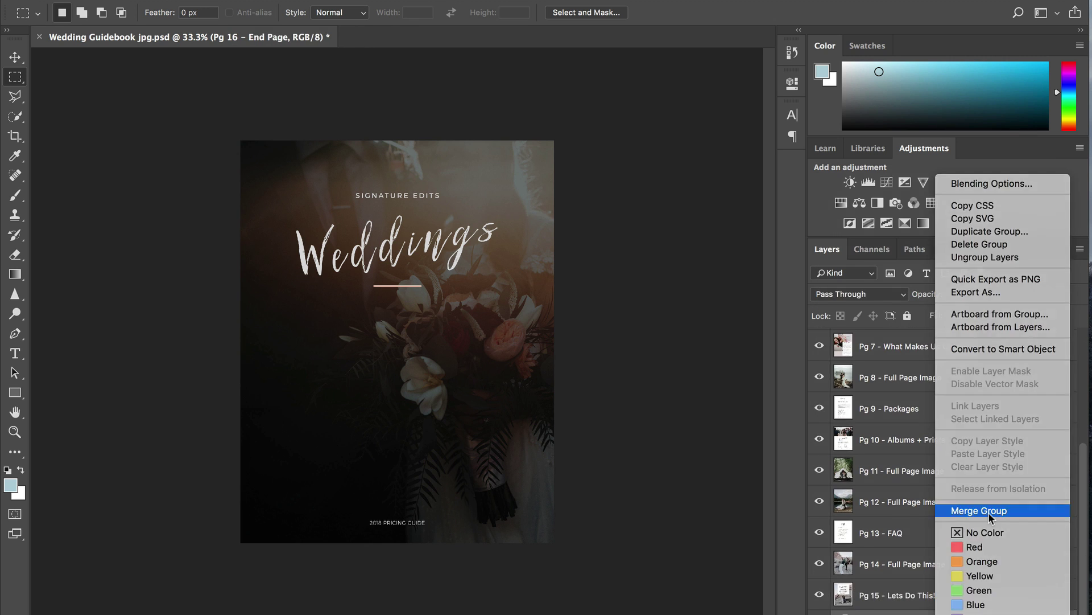
left_click(865, 510)
scroll(928, 398, "up", 5)
left_click(917, 337, "shift")
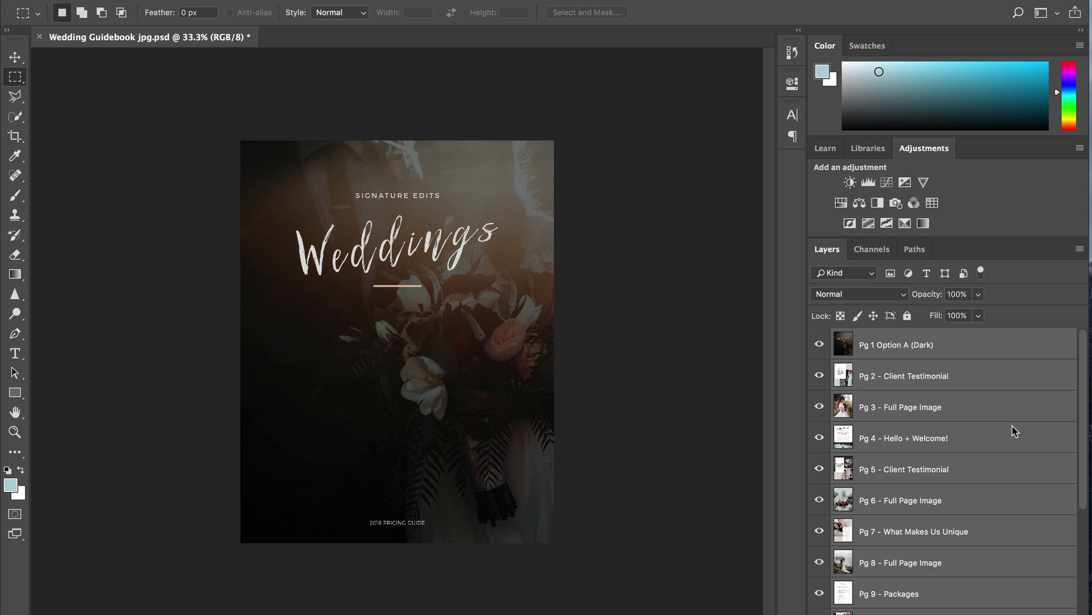
left_click(931, 366)
Select all page layers from the Pg 1 cover through Pg 16
left_click(916, 333)
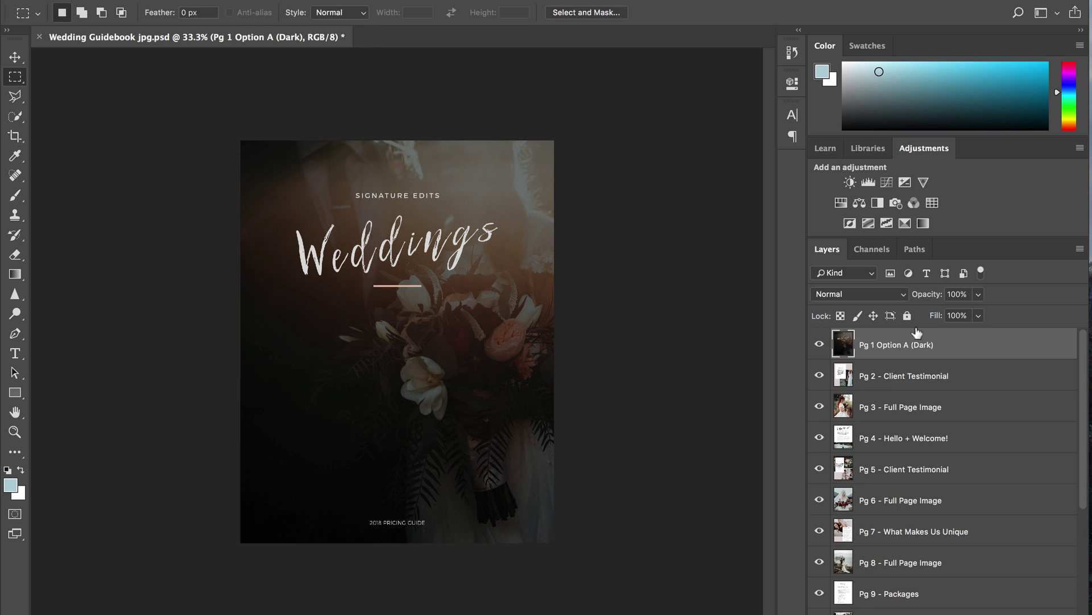
scroll(951, 453, "down", 5)
left_click(907, 607, "shift")
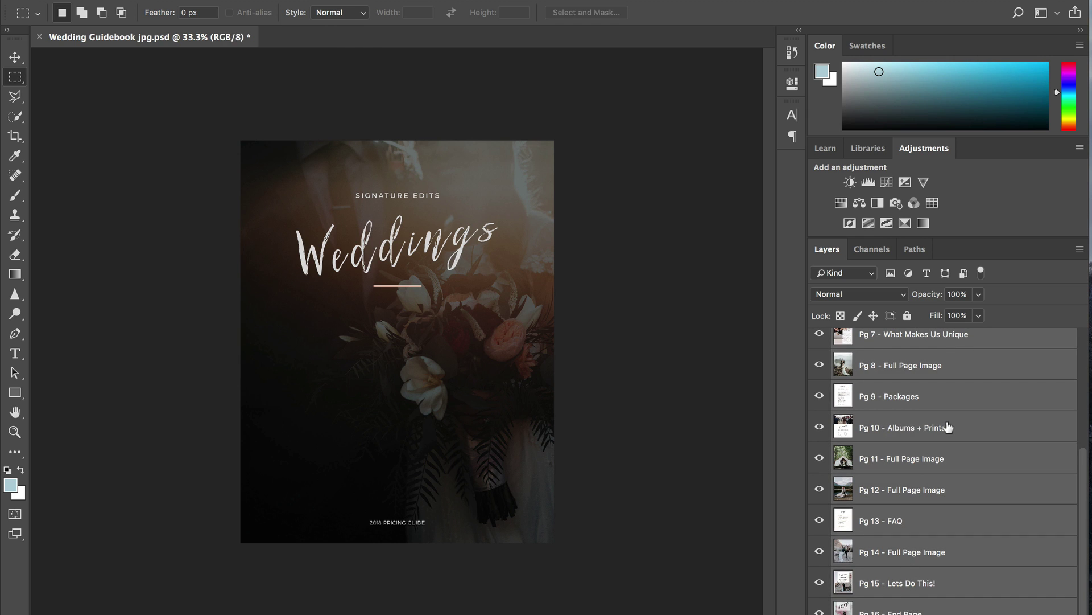
scroll(946, 424, "up", 5)
Open the Export Layers To Files dialog from the File > Export menu
left_click(135, 0)
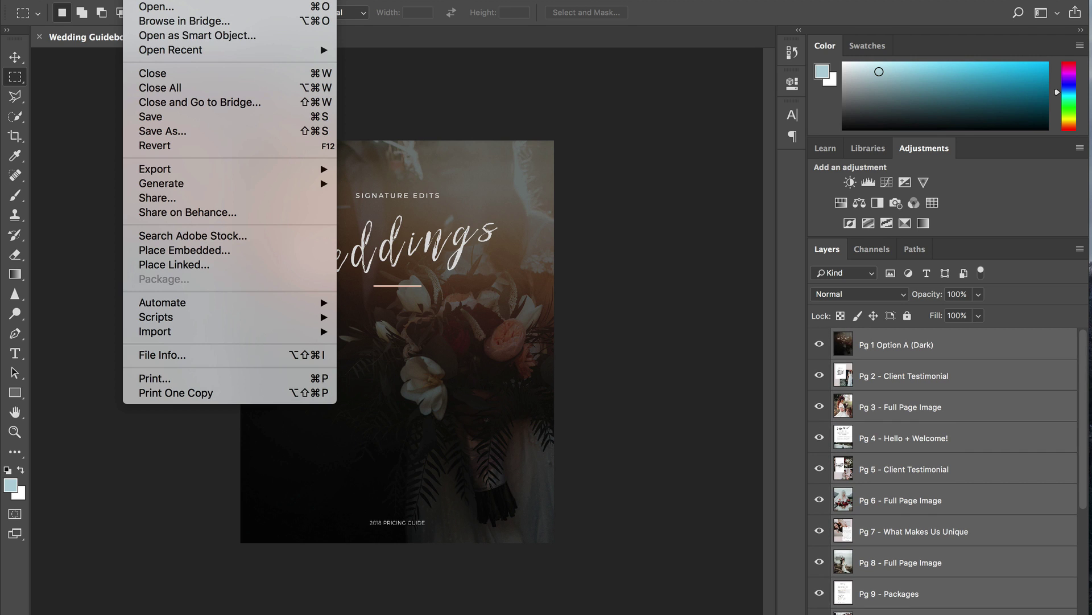
mouse_move(184, 171)
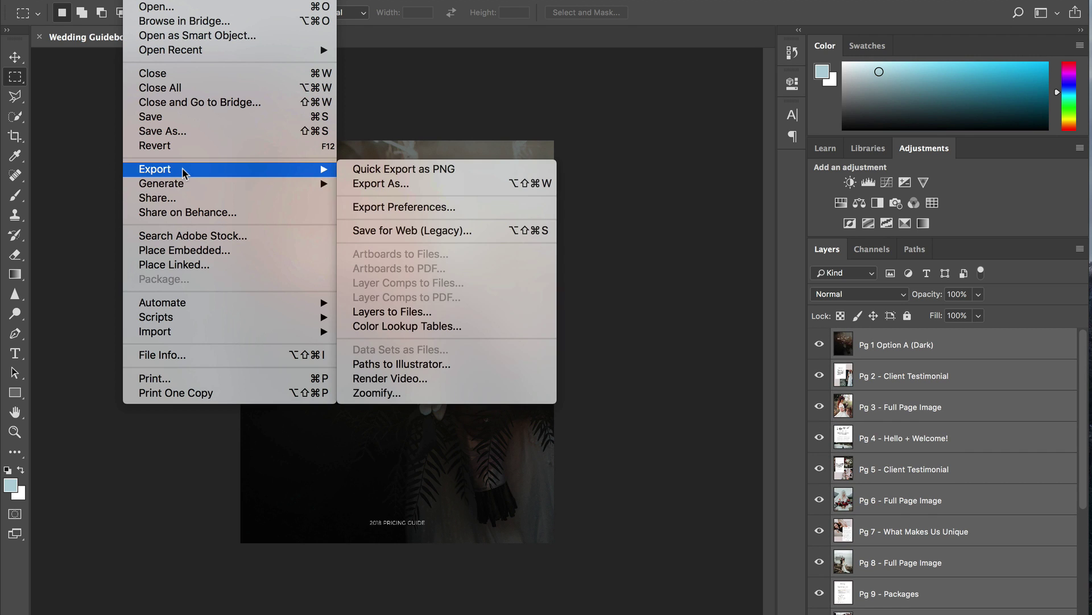
left_click(421, 311)
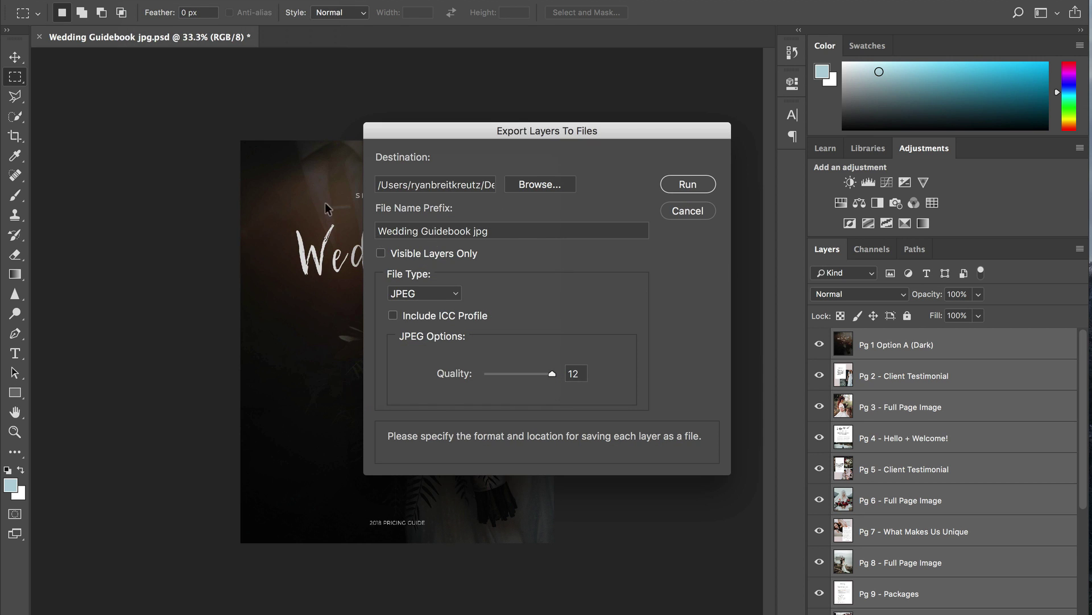
Export the page layers as quality-12 JPEGs into a new 'Ryan Guide jpg' folder
left_click(535, 184)
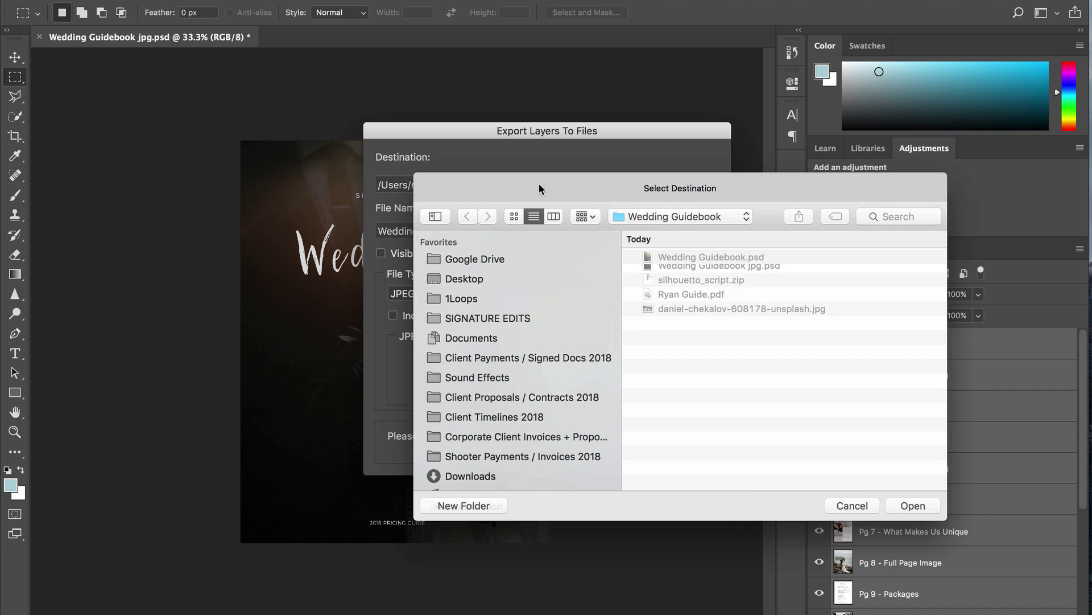
left_click(479, 505)
type("Ryan")
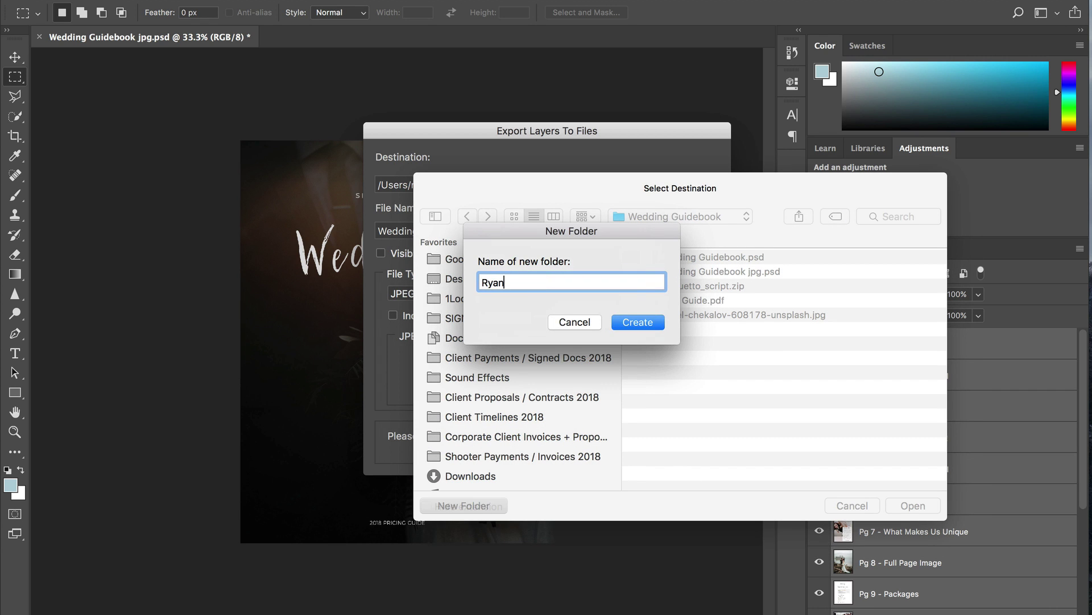
type(" Guide jpgs")
left_click(638, 322)
left_click(910, 506)
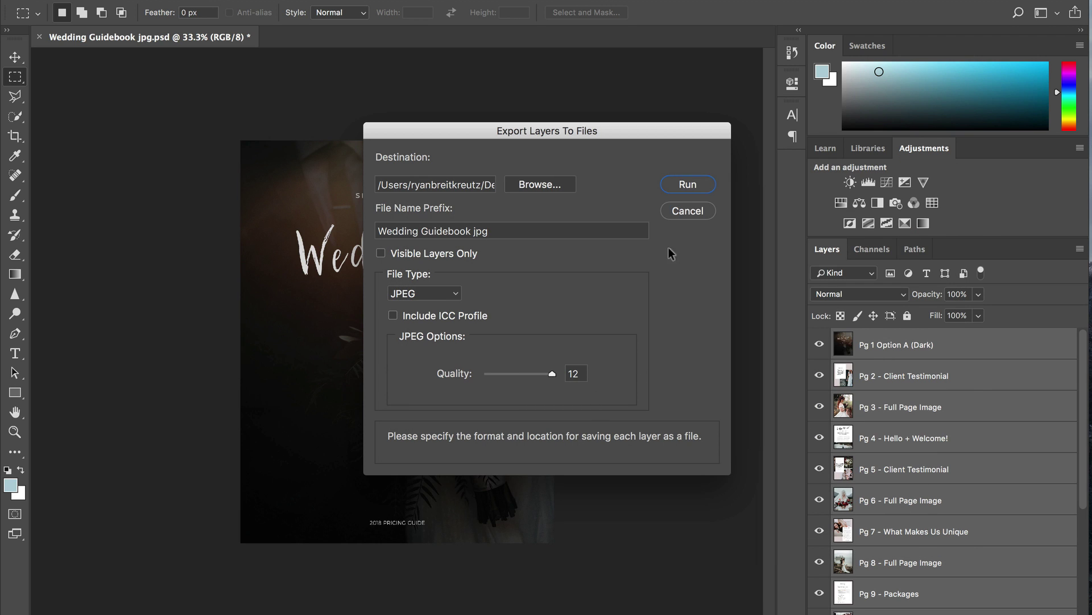
left_click(692, 184)
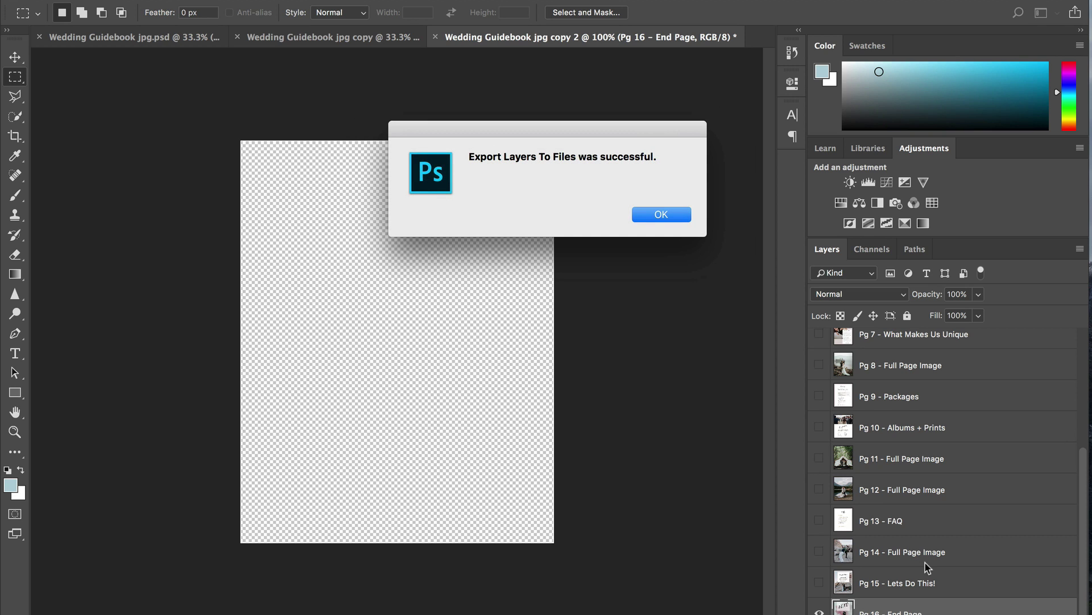
left_click(653, 215)
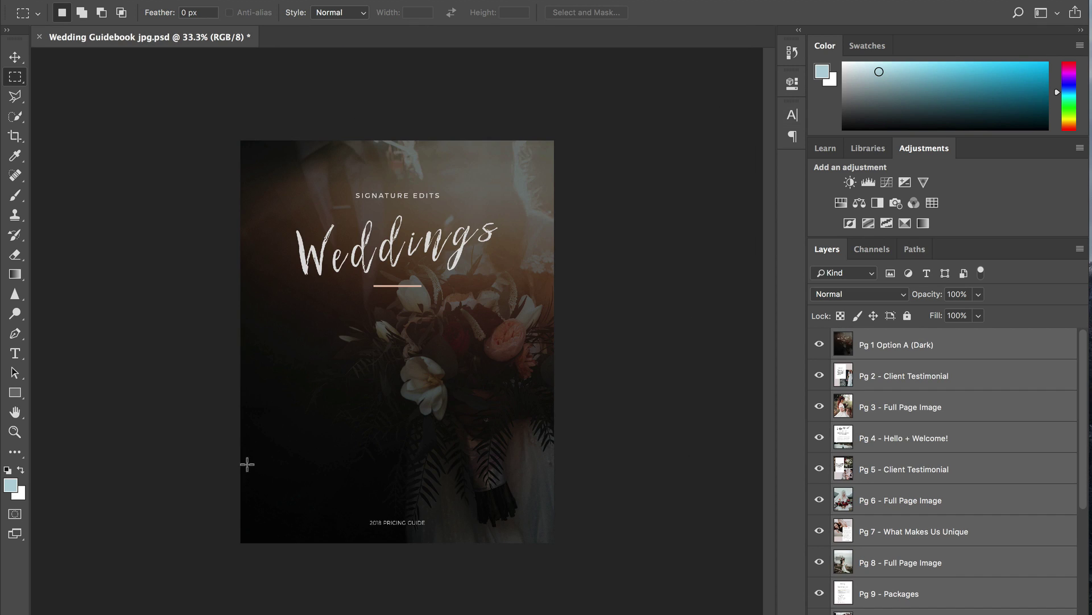
In Finder, navigate to Desktop > Wedding Guidebook > Ryan Guide jpgs
left_click(13, 170)
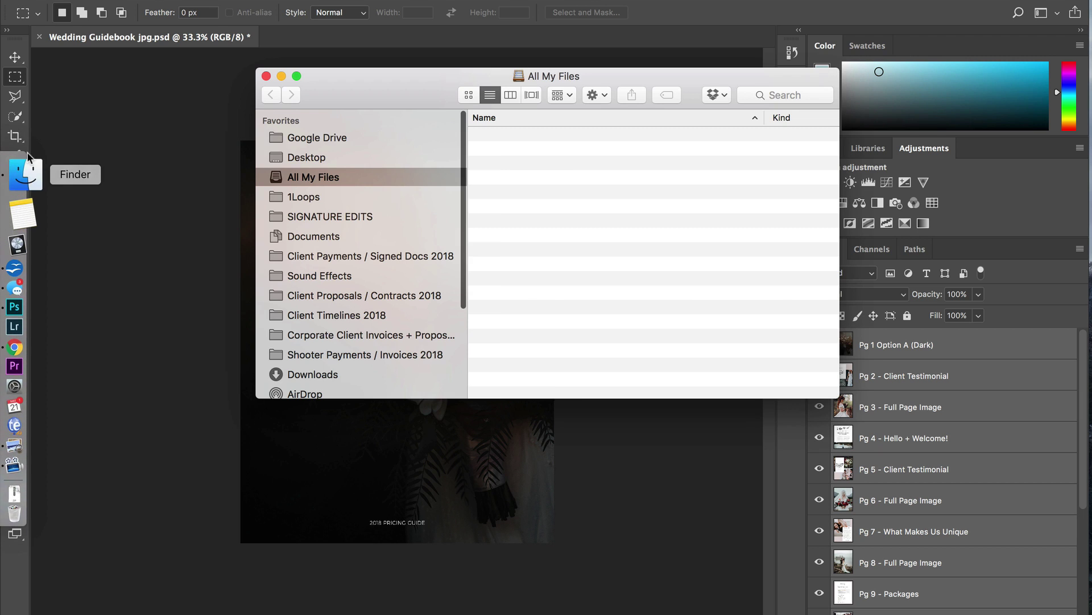
left_click(325, 157)
double_click(515, 136)
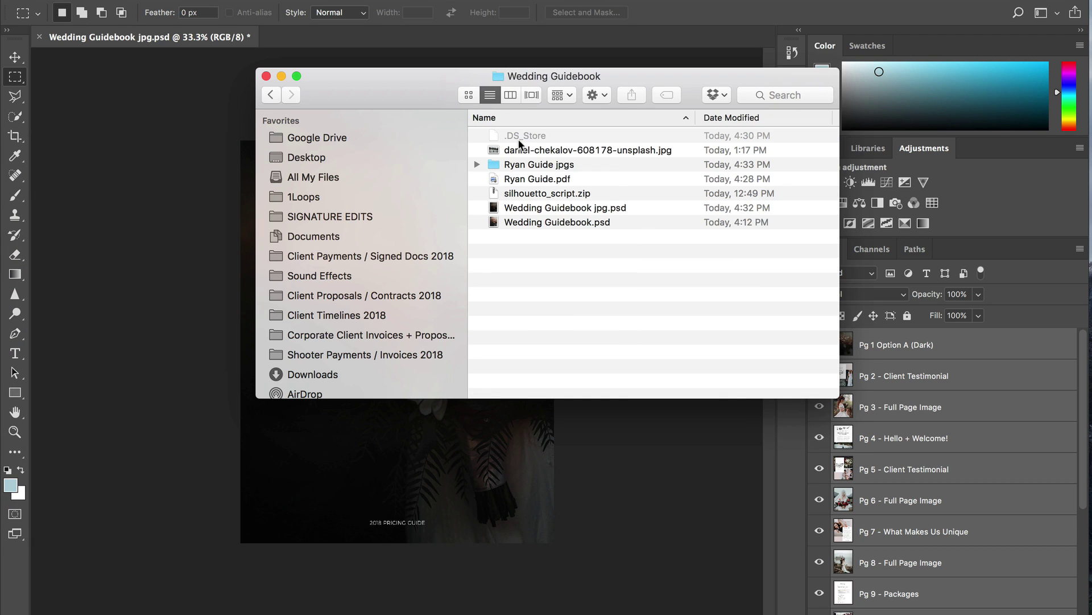
double_click(517, 165)
Quick Look through the exported page JPEGs, then close the Finder window
left_click(586, 179)
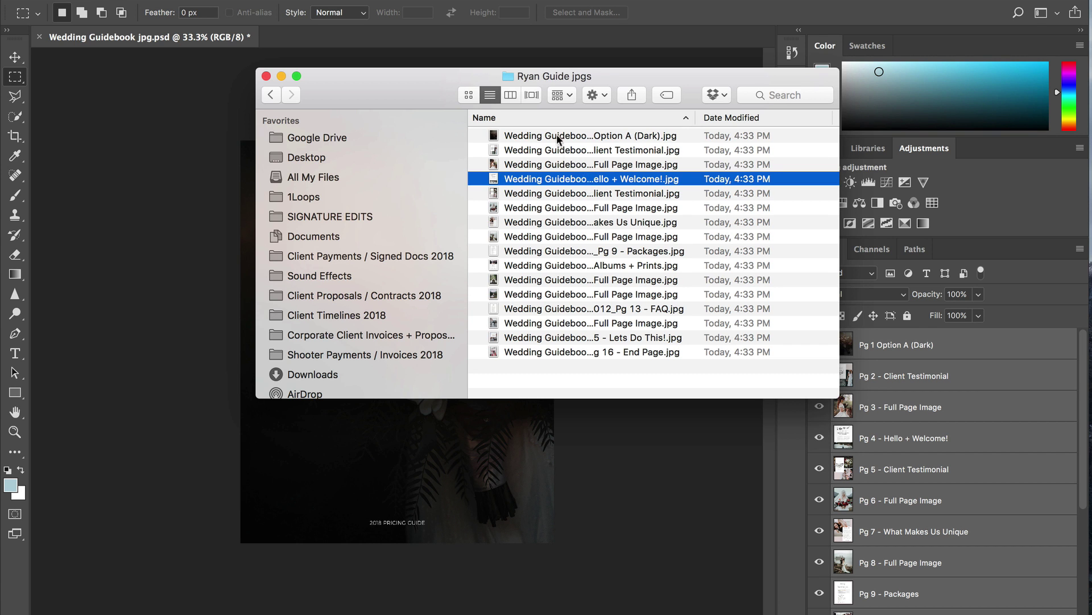
left_click(556, 135)
key("space")
key("Down")
key("Down")
key("Down")
key("Down")
key("Down")
key("Down")
key("Down")
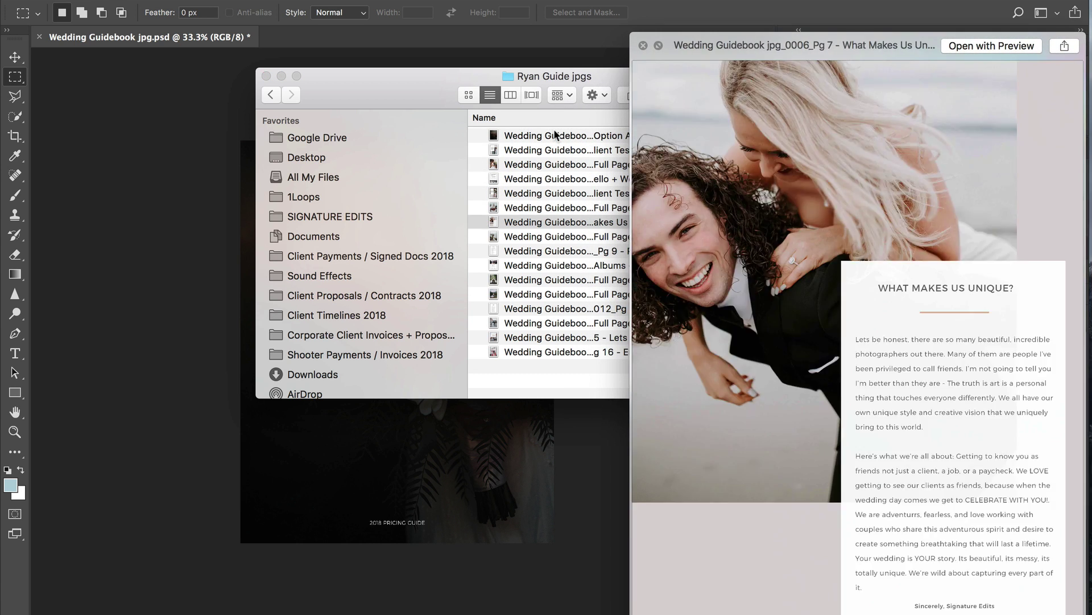
key("space")
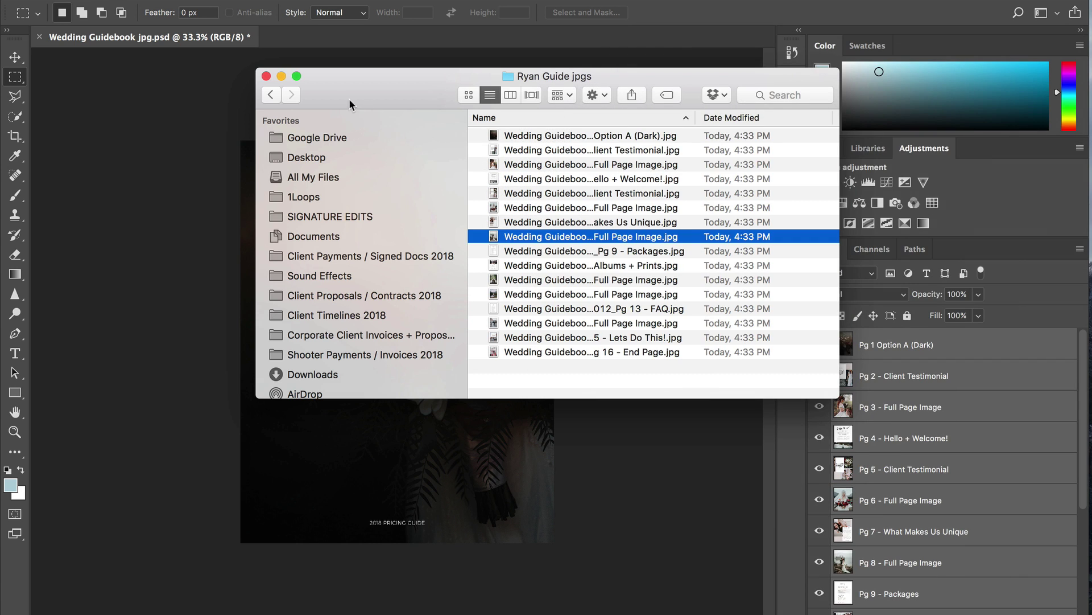
left_click(266, 76)
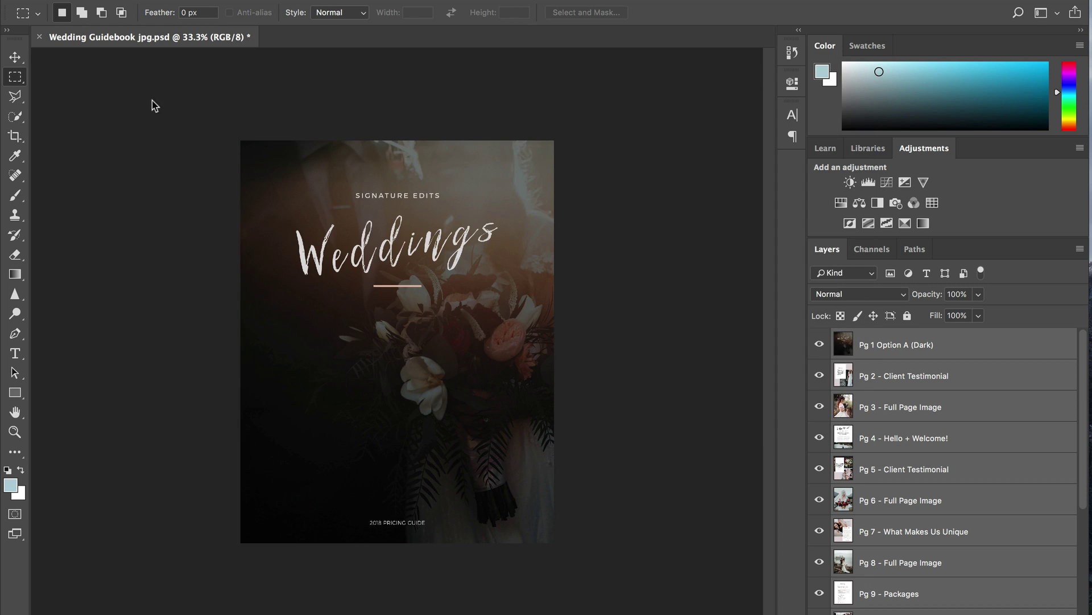
Close the guidebook PSD without saving and launch File > Automate > PDF Presentation
left_click(40, 36)
left_click(485, 216)
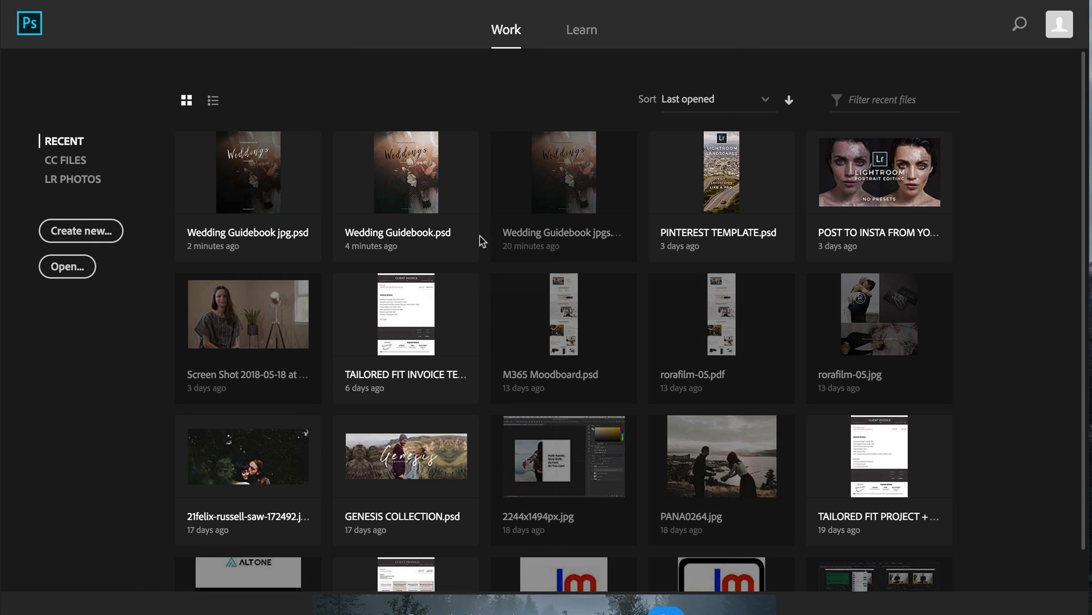
left_click(136, 0)
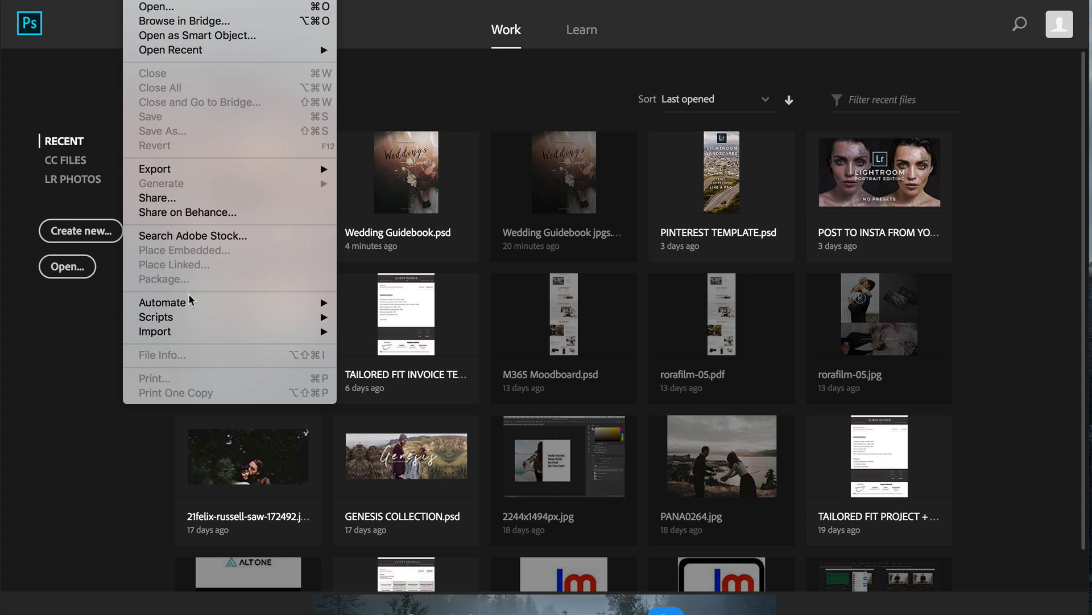
mouse_move(199, 307)
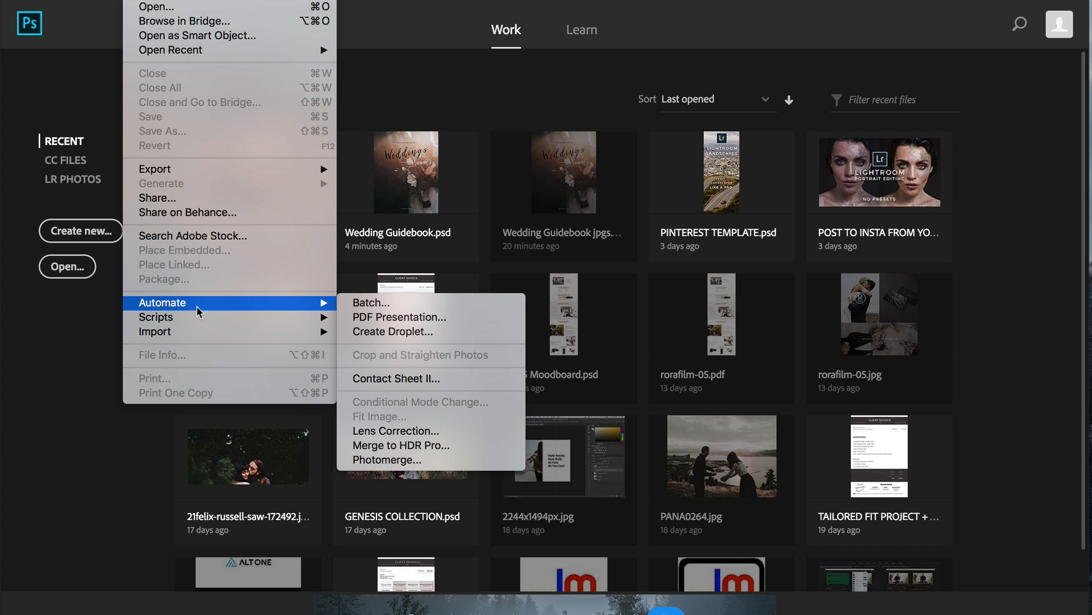
left_click(401, 316)
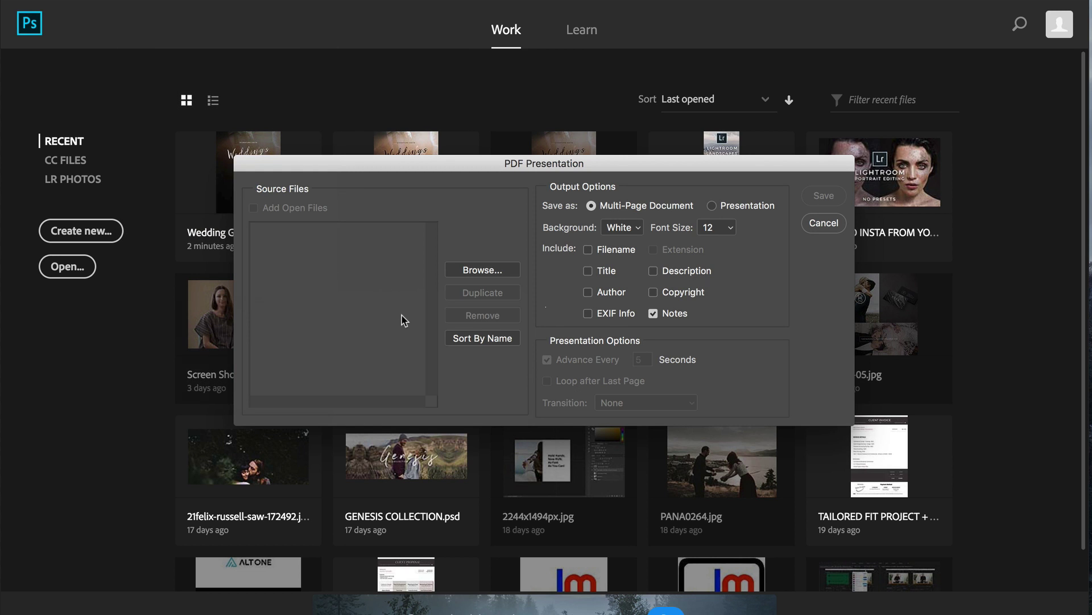
Add all 16 page JPEGs from the Ryan Guide jpgs folder as source files
left_click(461, 271)
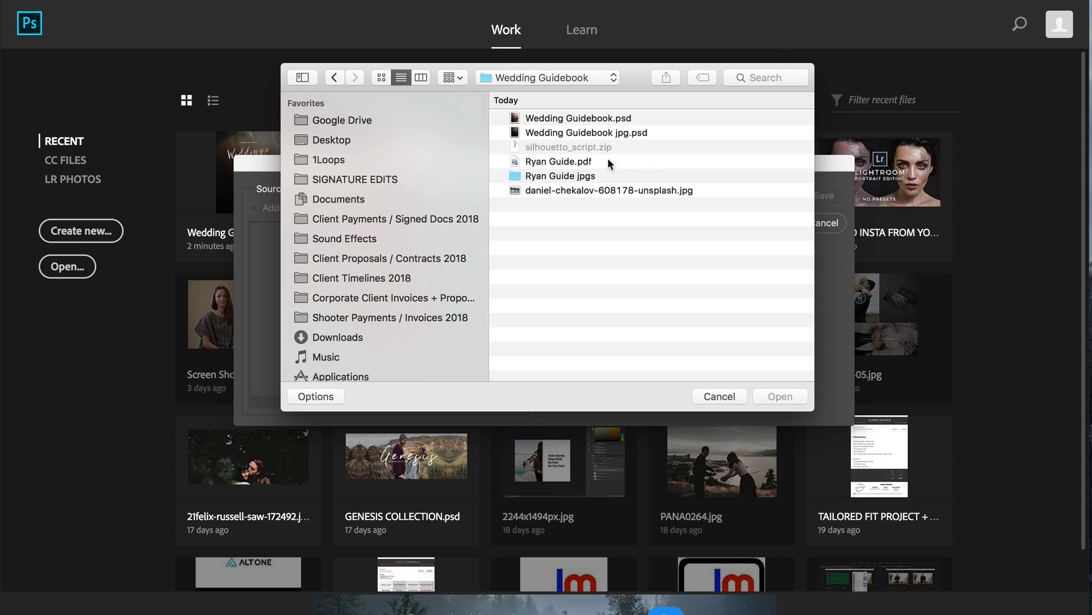
double_click(549, 176)
left_click(576, 136)
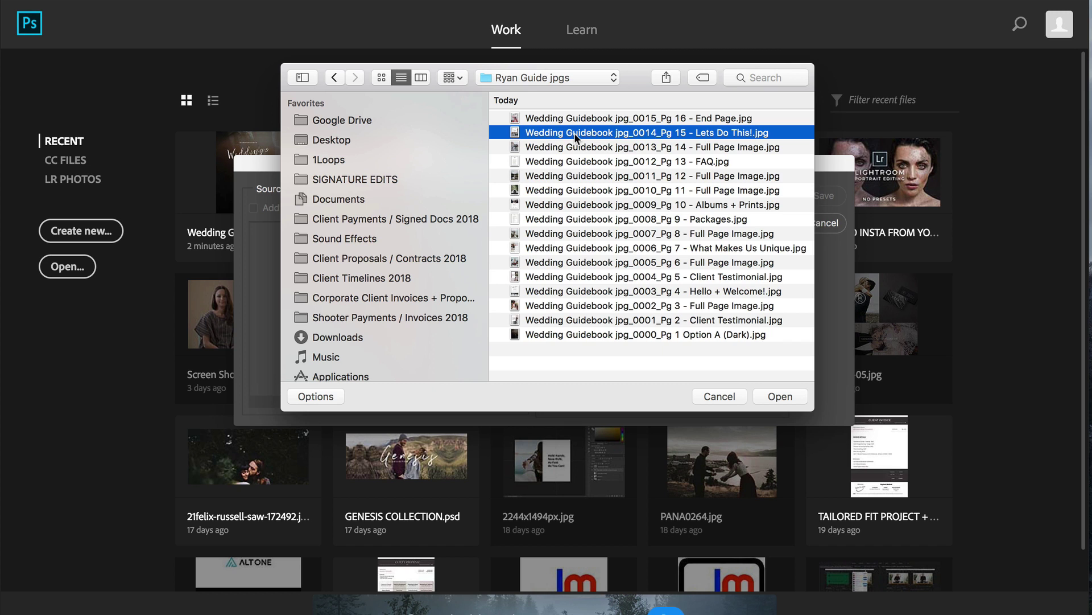
key("super+a")
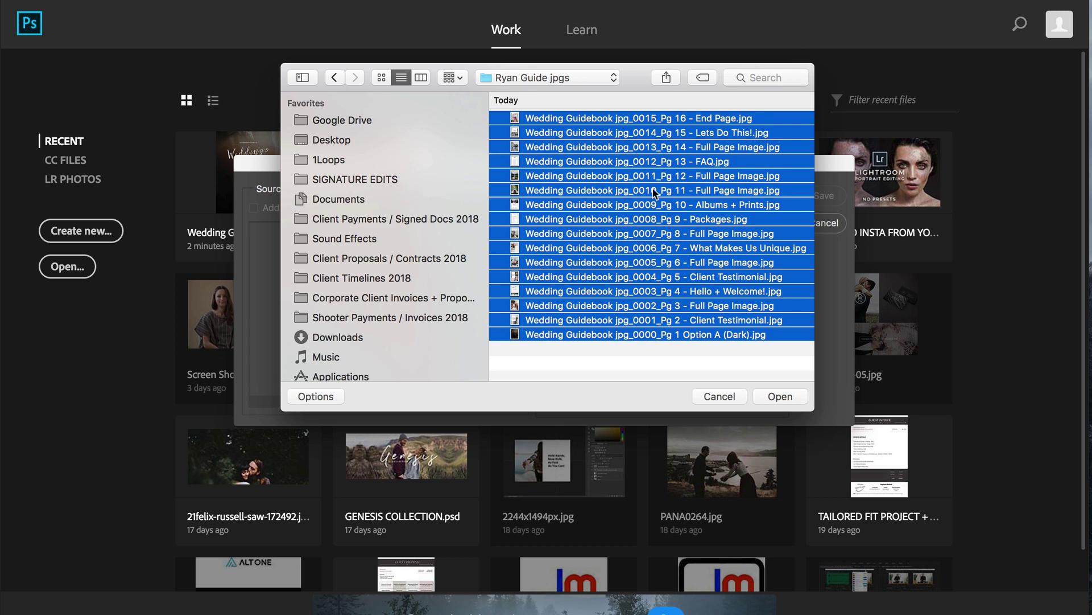
left_click(779, 397)
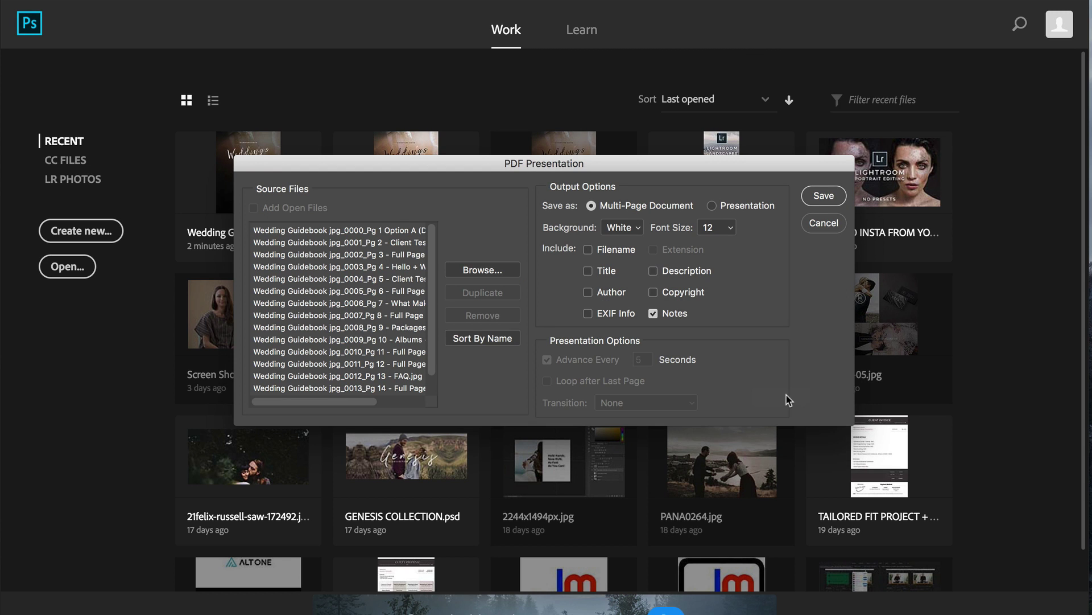
Save the multi-page PDF as 'Ryan Guide Book!' with the [Smallest File Size] preset
left_click(823, 195)
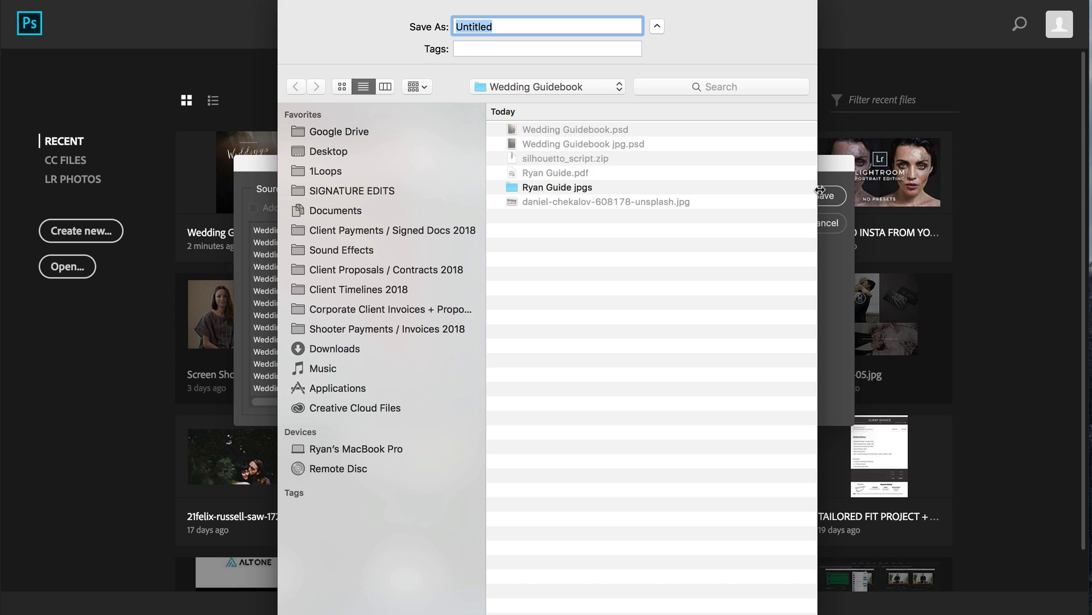
type("Ryan Guide B")
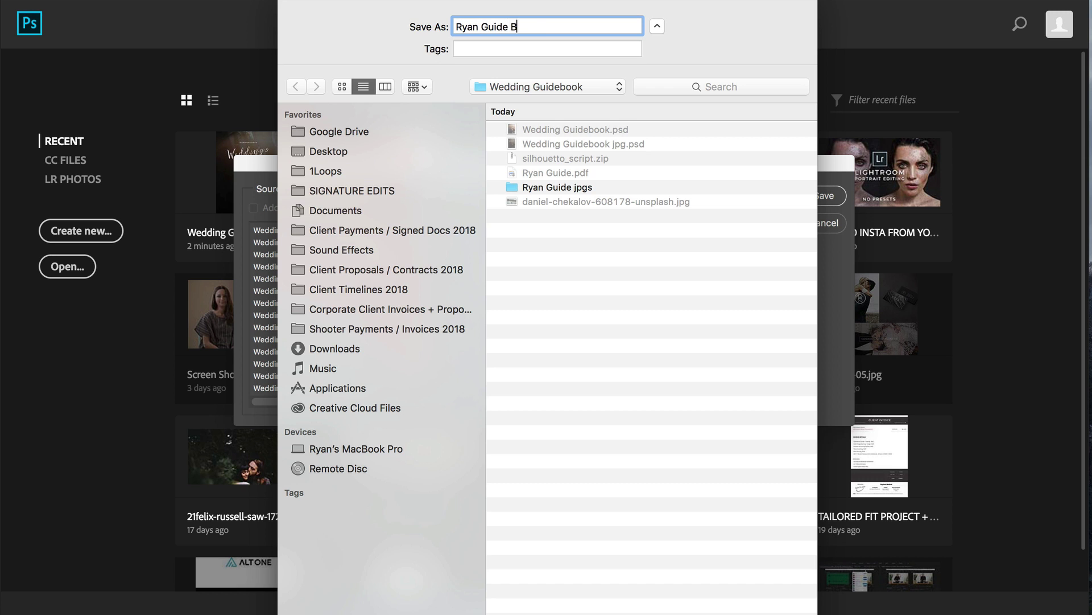
type("ook!")
key("Return")
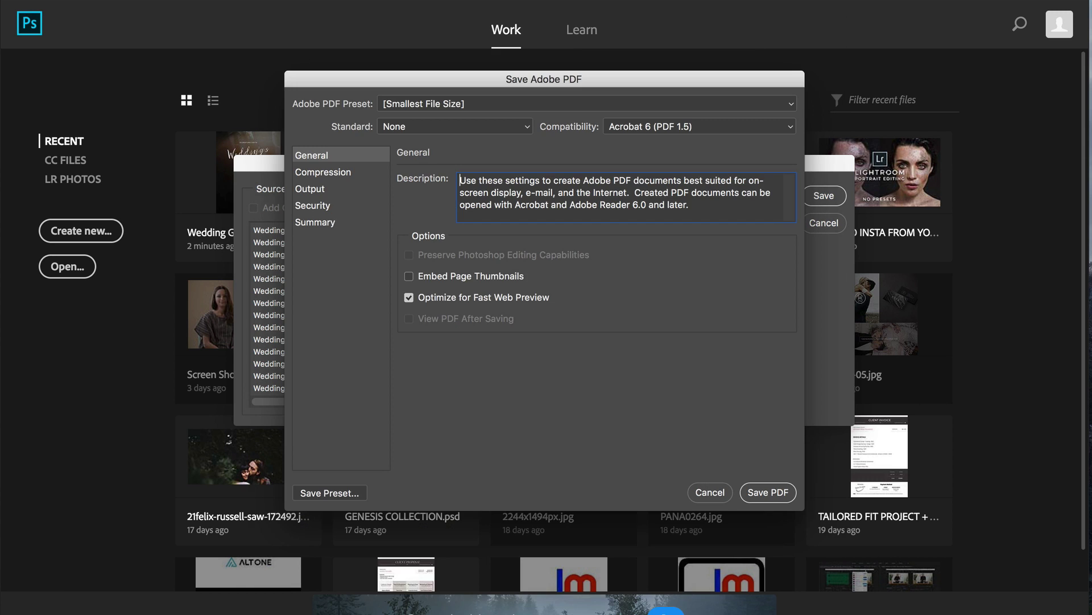
left_click(413, 111)
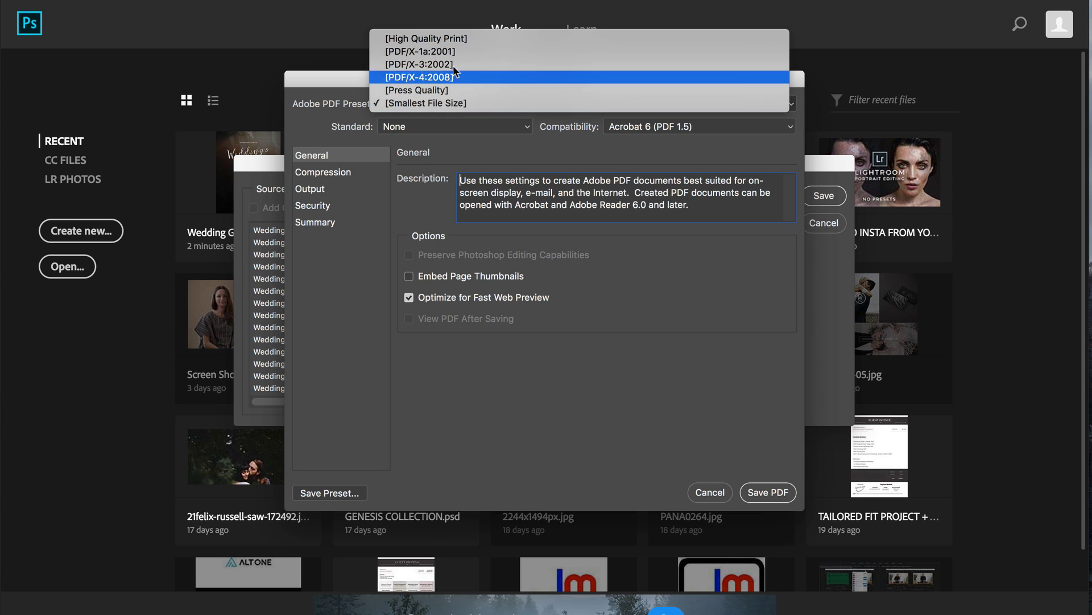
left_click(504, 106)
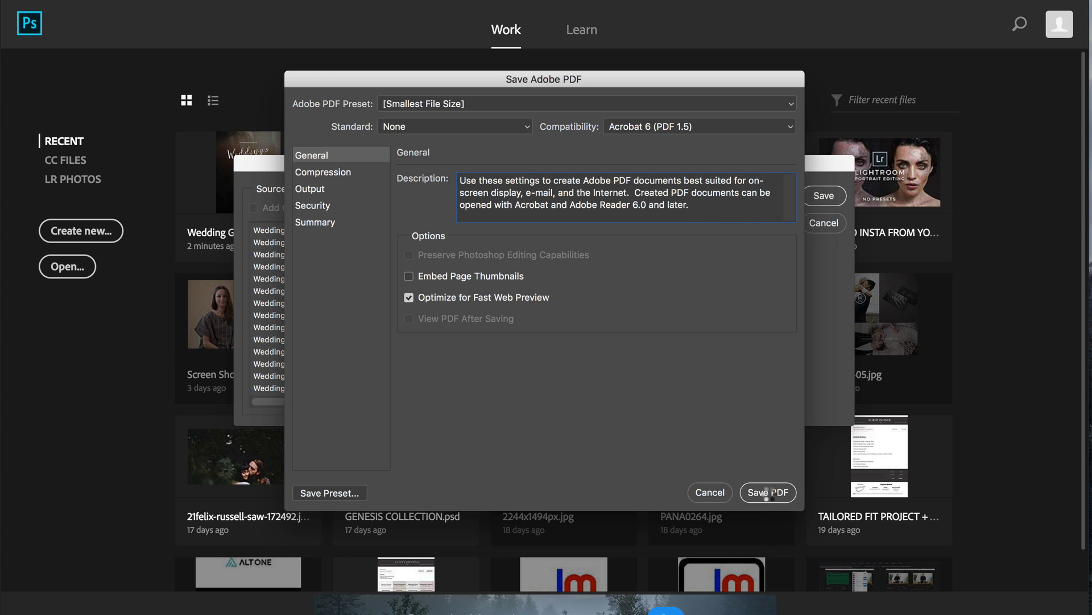
left_click(768, 492)
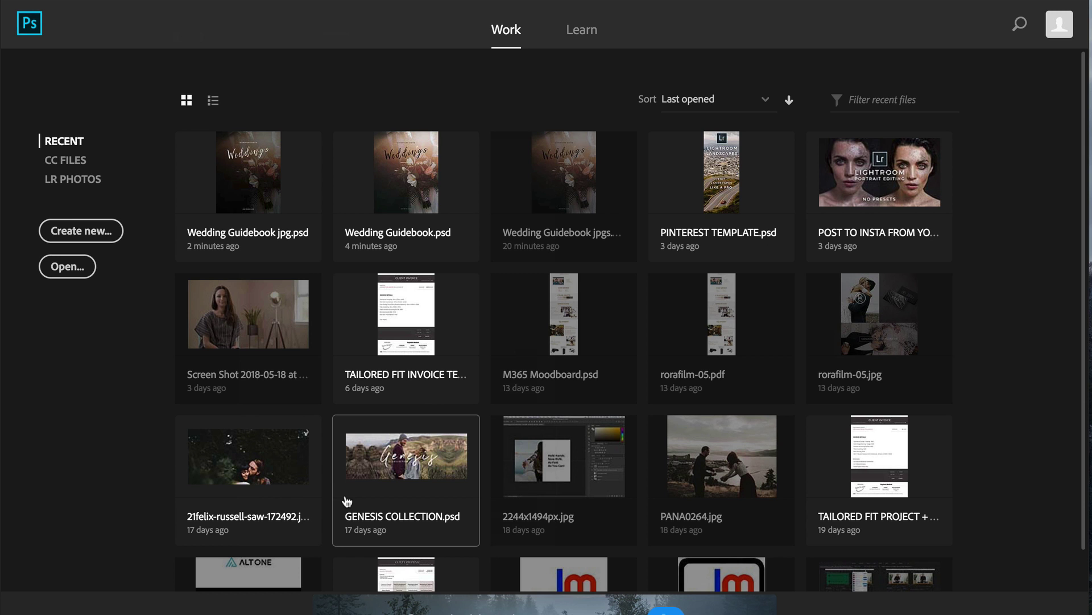
Open Ryan Guide Book!.pdf from Desktop > Wedding Guidebook in Preview as a full-screen slideshow
mouse_move(2, 288)
left_click(26, 160)
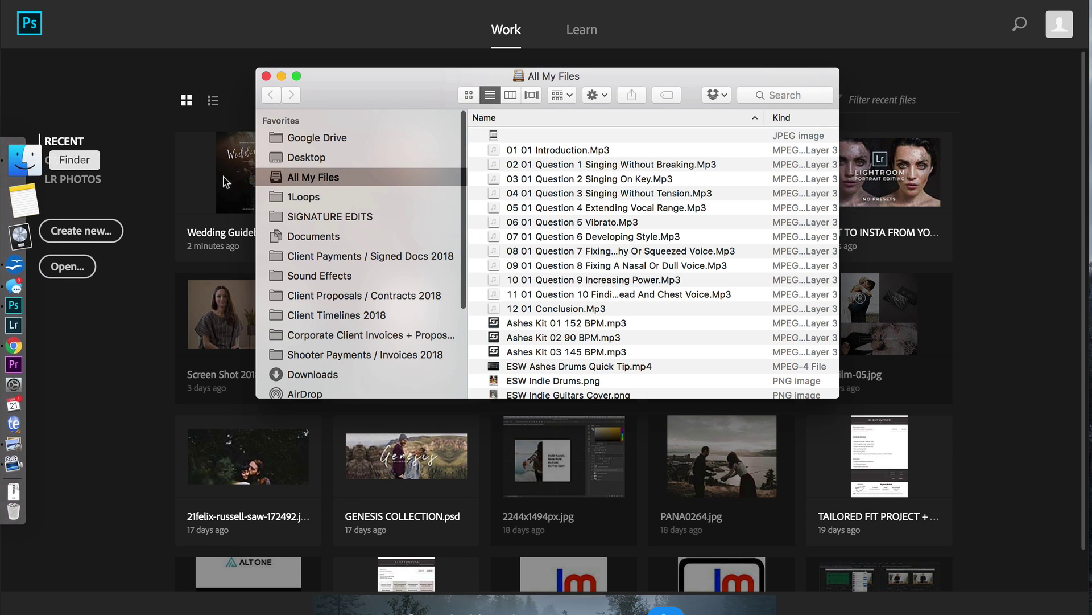
left_click(370, 157)
double_click(538, 135)
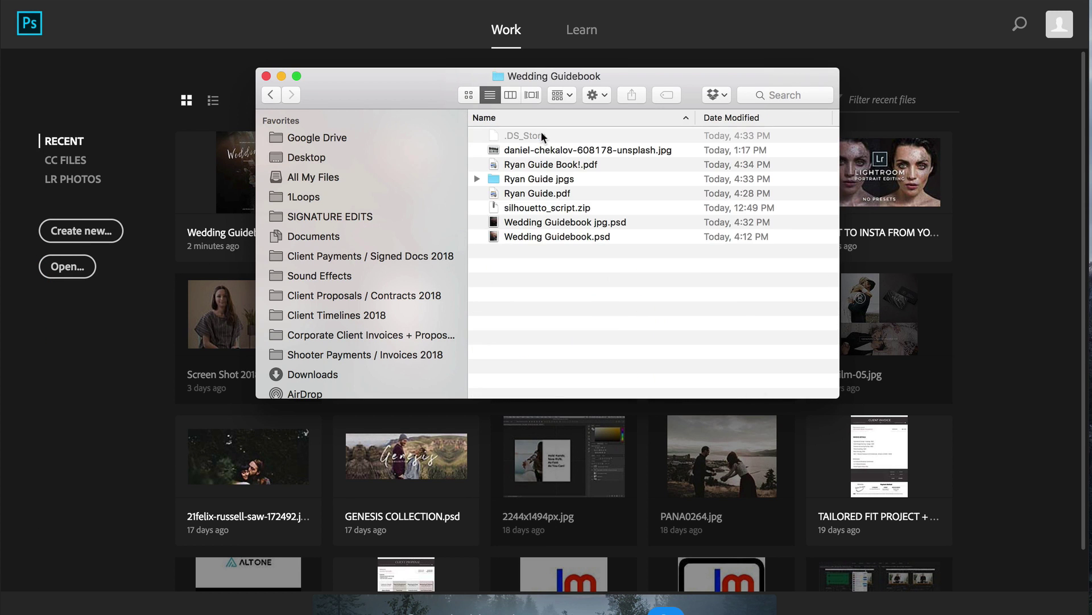
left_click(516, 194)
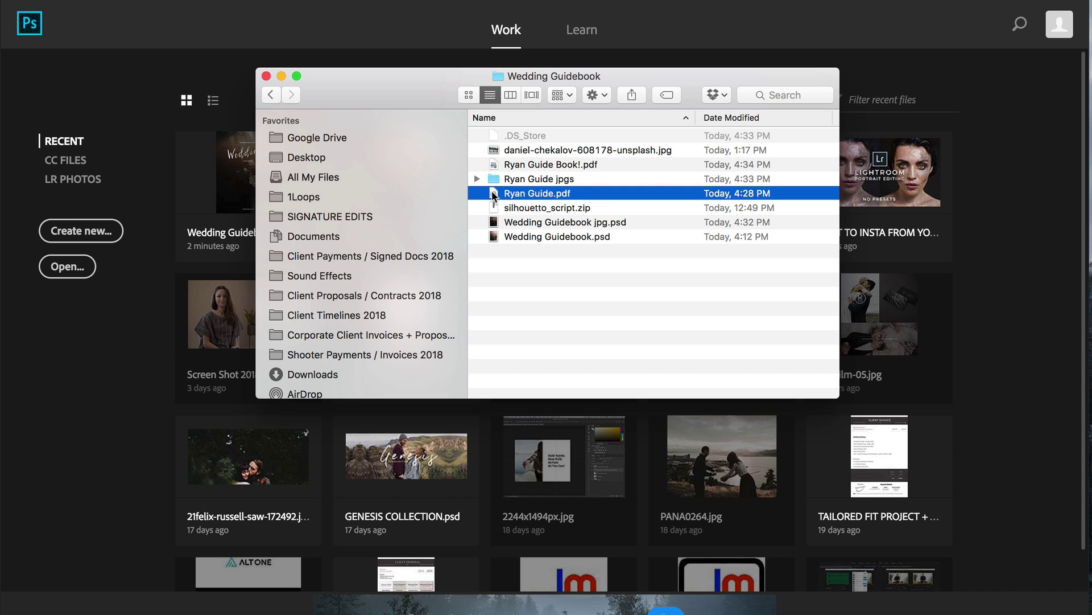
double_click(526, 164)
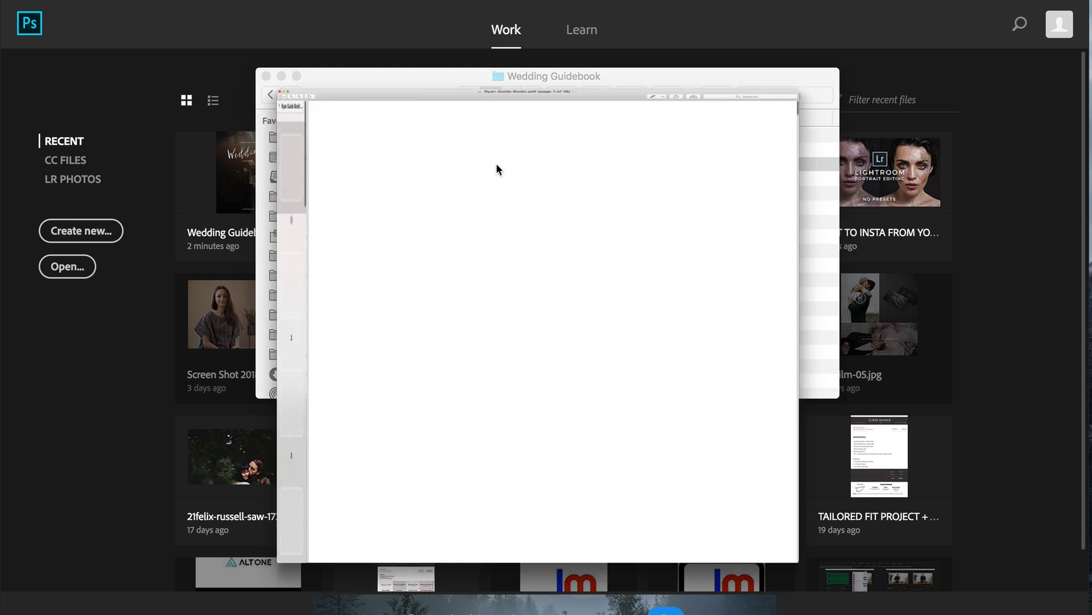
key("super+shift+f")
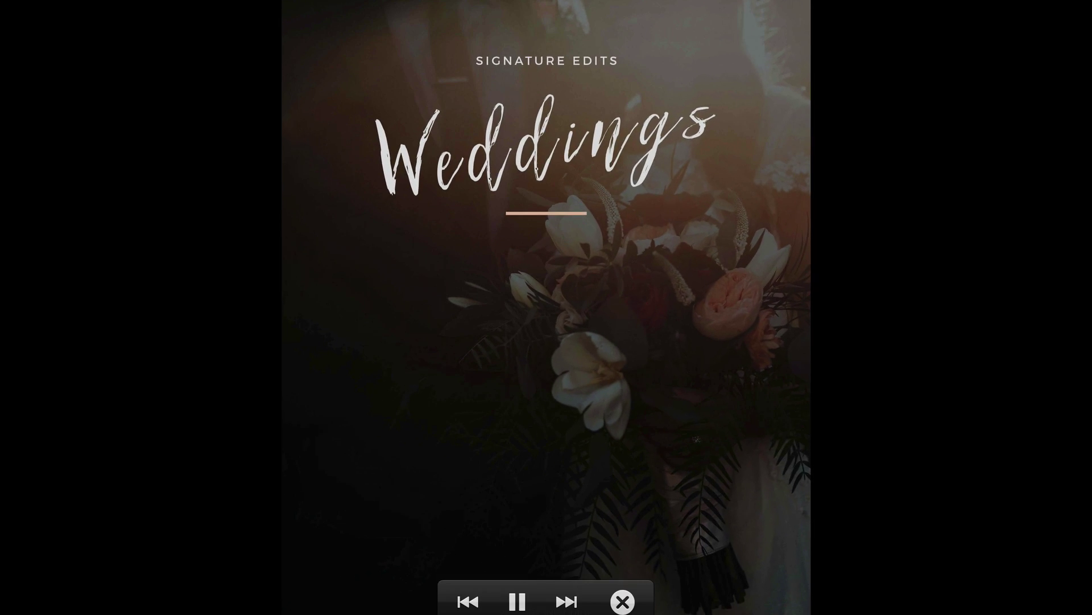